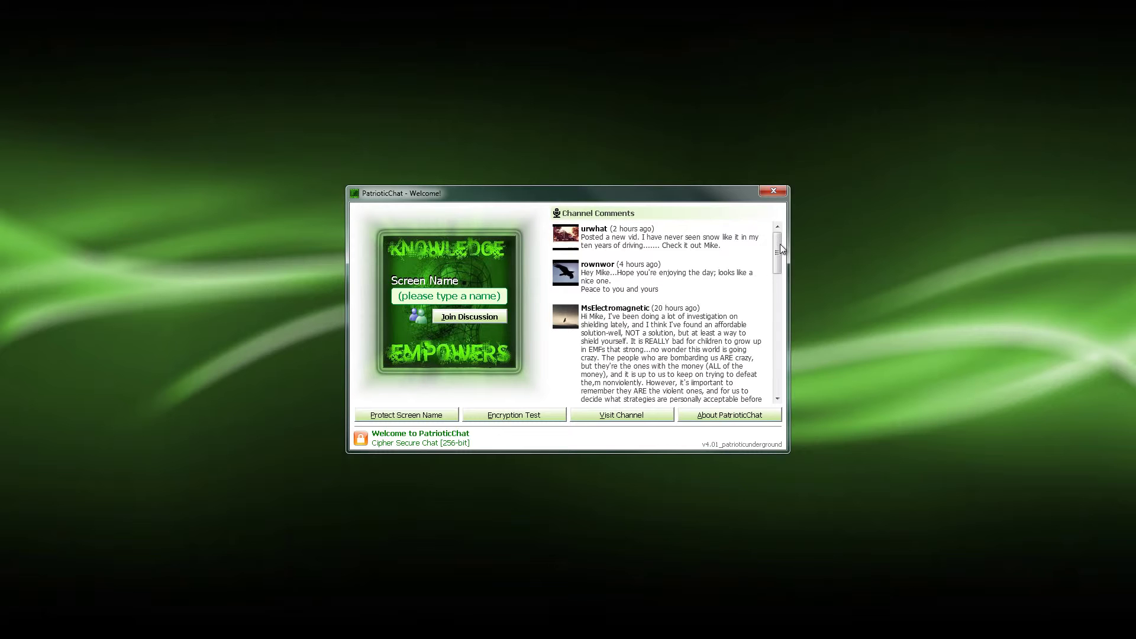
Protect the screen name "anybody": check its availability, enter and repeat its password, and register the protection.
{"action": "mouse_move", "coordinate": [778, 252]}
{"action": "left_mouse_down"}
{"action": "mouse_move", "coordinate": [776, 376]}
{"action": "mouse_move", "coordinate": [776, 231]}
{"action": "left_mouse_up"}
{"action": "left_click", "coordinate": [418, 415]}
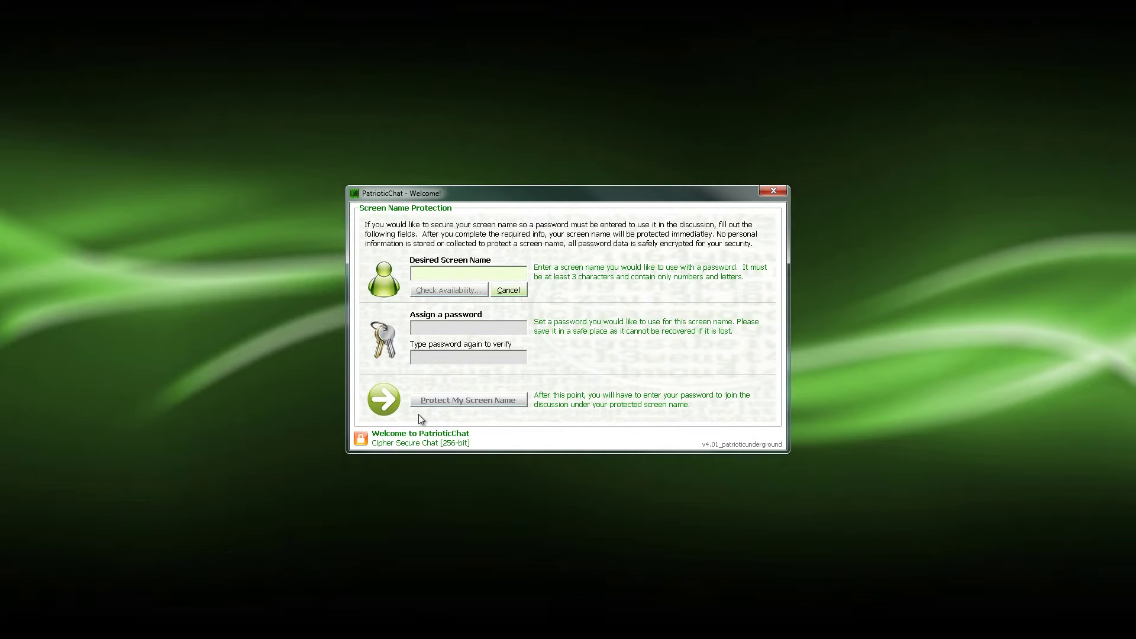
{"action": "type", "text": "anybody"}
{"action": "left_click", "coordinate": [454, 290]}
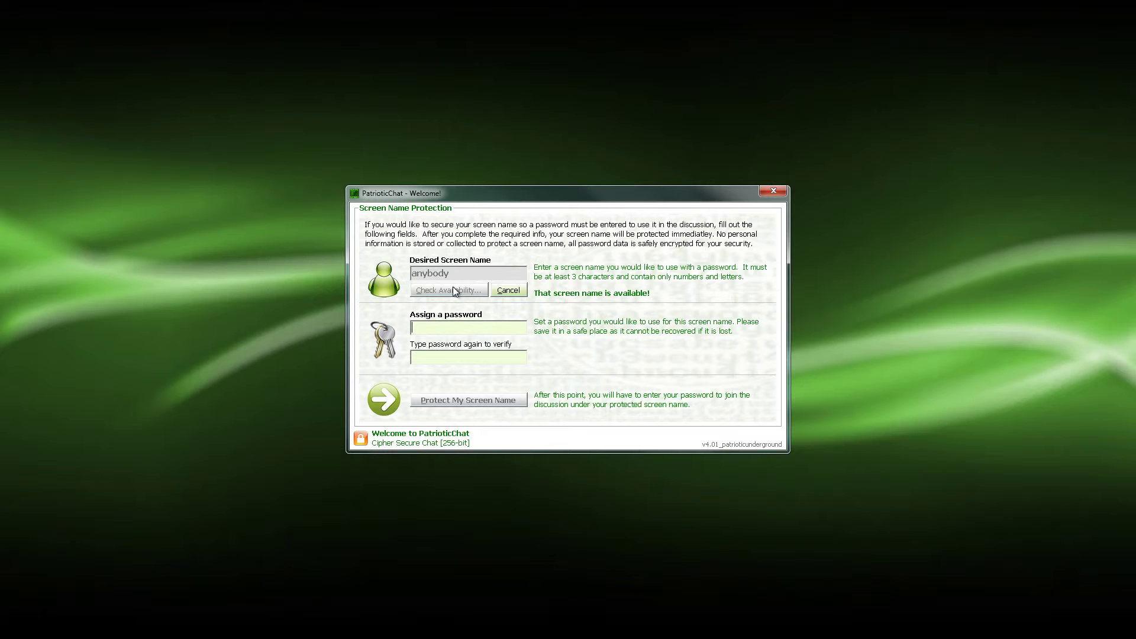
{"action": "type", "text": "******"}
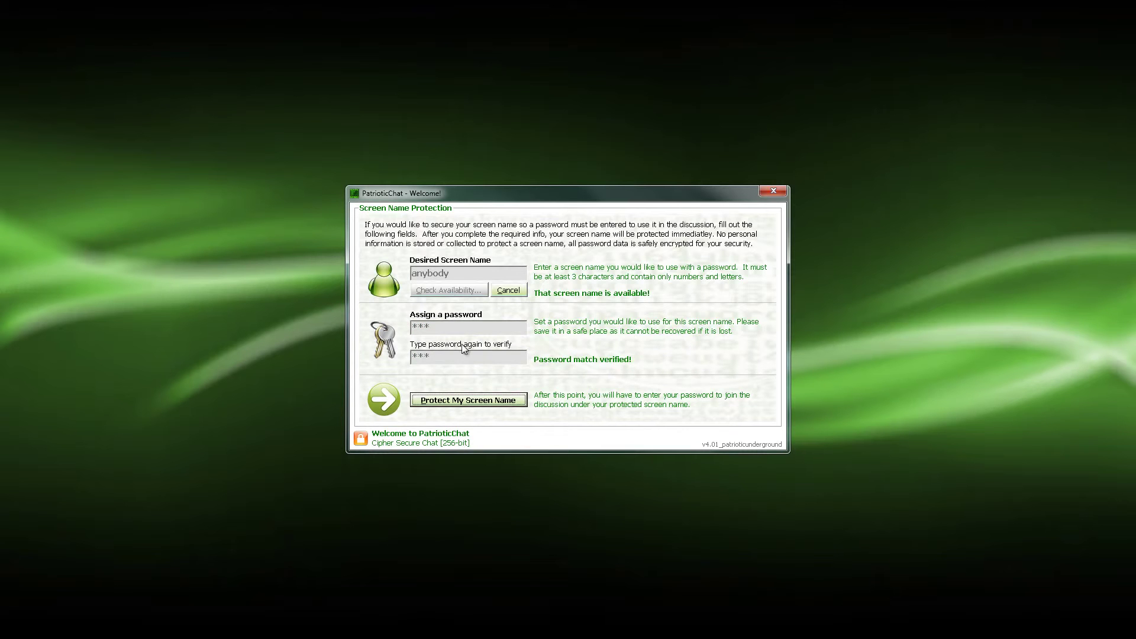
{"action": "left_click", "coordinate": [488, 402]}
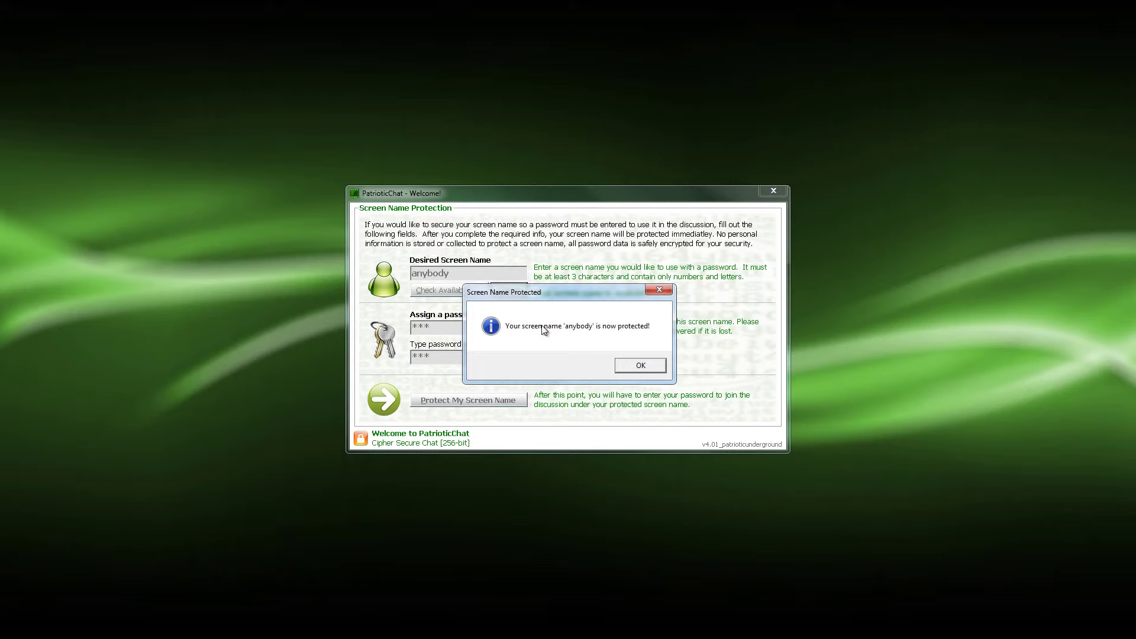
{"action": "left_click", "coordinate": [634, 368]}
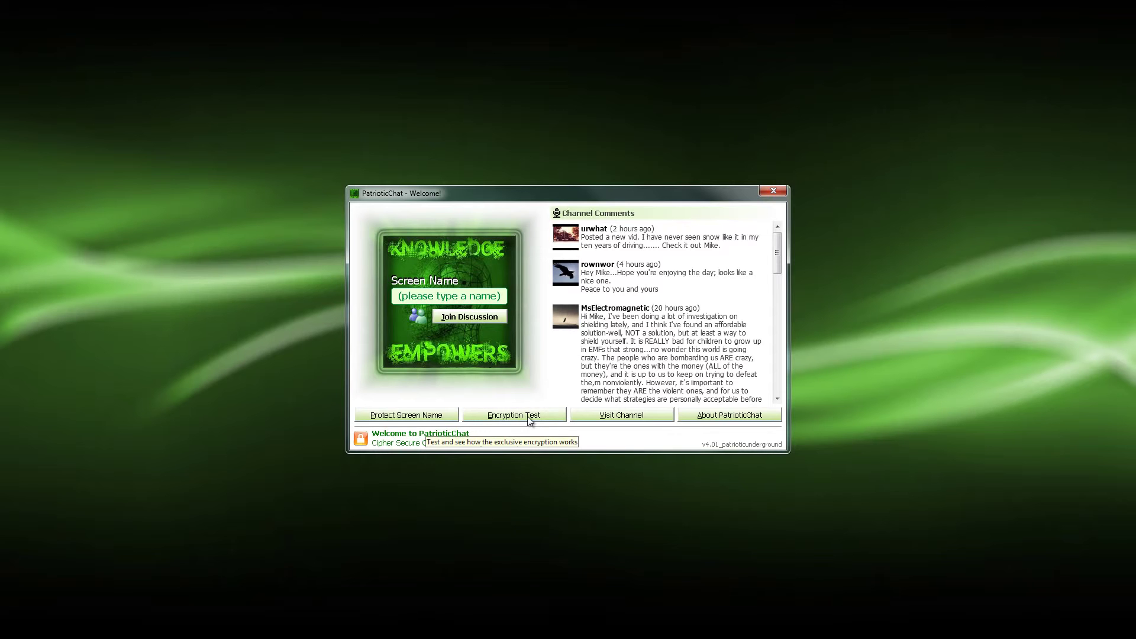
View the encryption test and try to join the discussion under the protected screen name "anybody".
{"action": "left_click", "coordinate": [504, 415]}
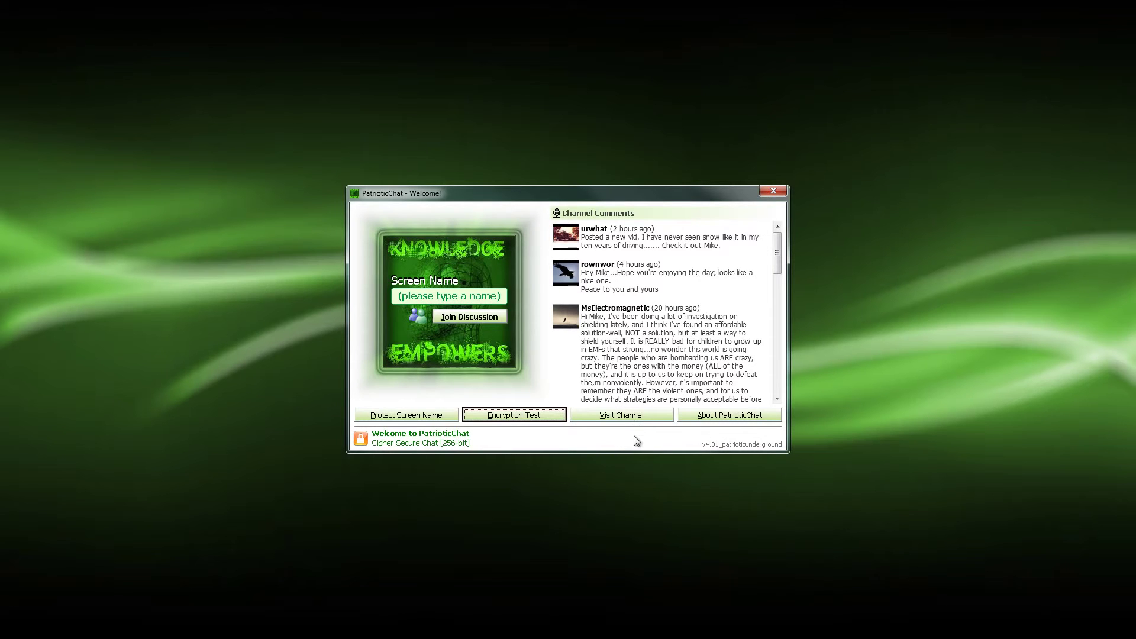
{"action": "left_click", "coordinate": [445, 295]}
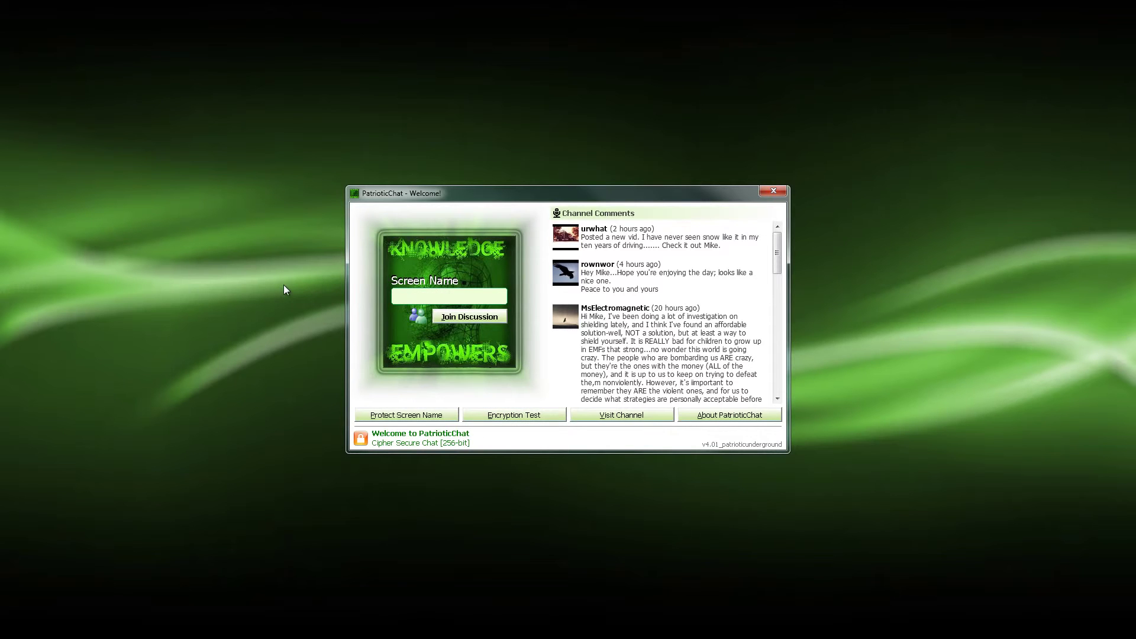
{"action": "type", "text": "anybody"}
{"action": "left_click", "coordinate": [456, 318]}
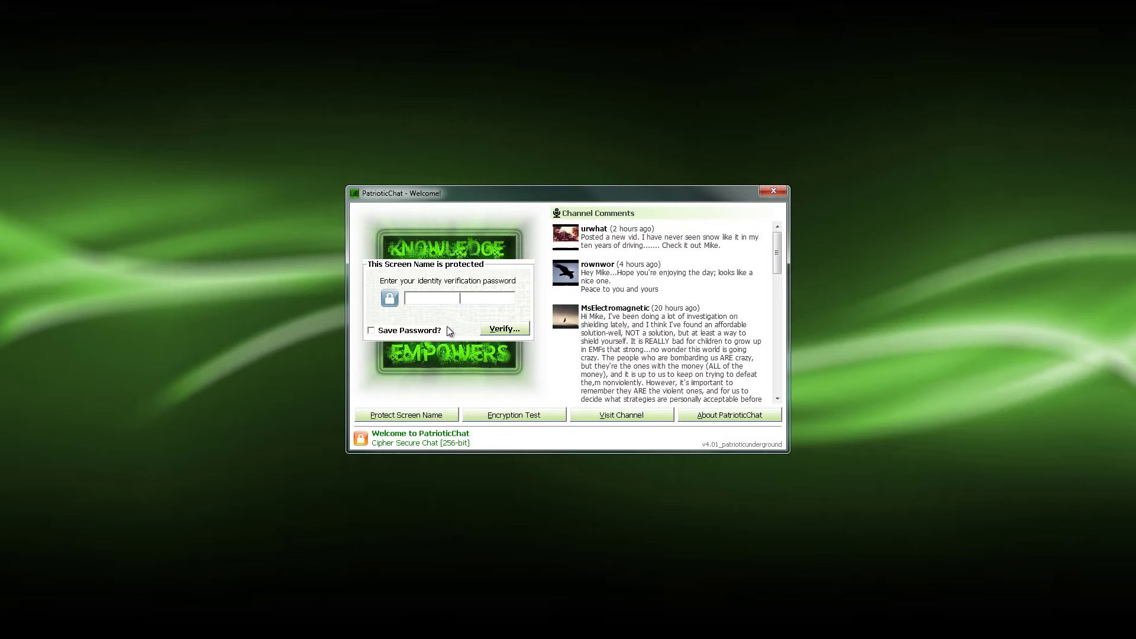
{"action": "left_click", "coordinate": [500, 333]}
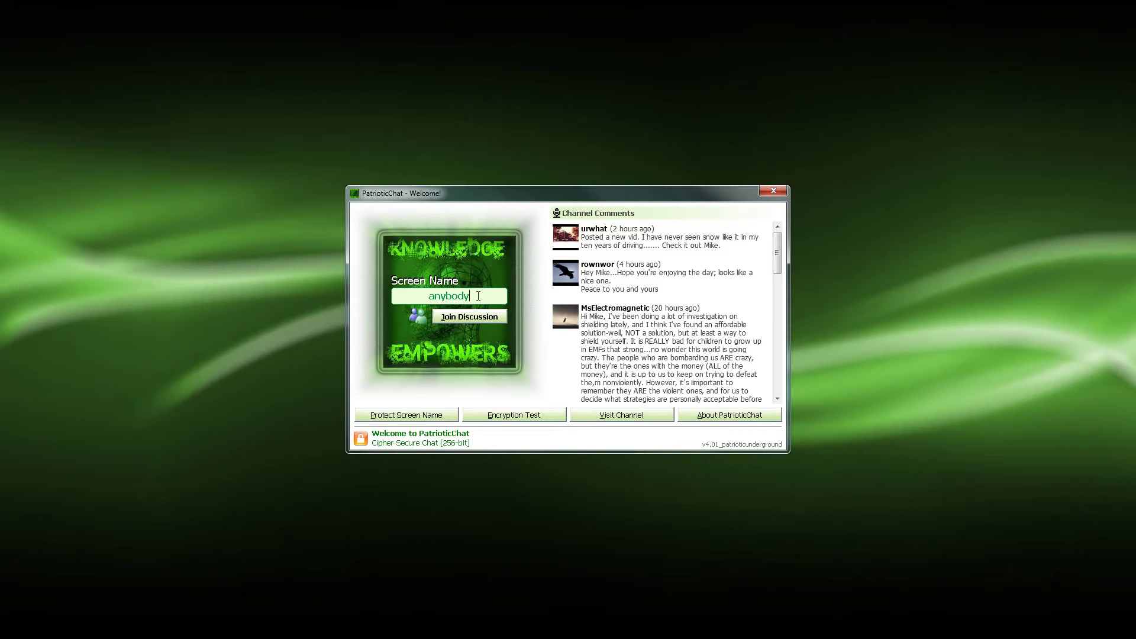
Join the discussion under the user's own protected screen name, verifying it with the identity password without saving the password.
{"action": "double_click", "coordinate": [478, 296]}
{"action": "type", "text": "p3dsman"}
{"action": "left_click", "coordinate": [469, 319]}
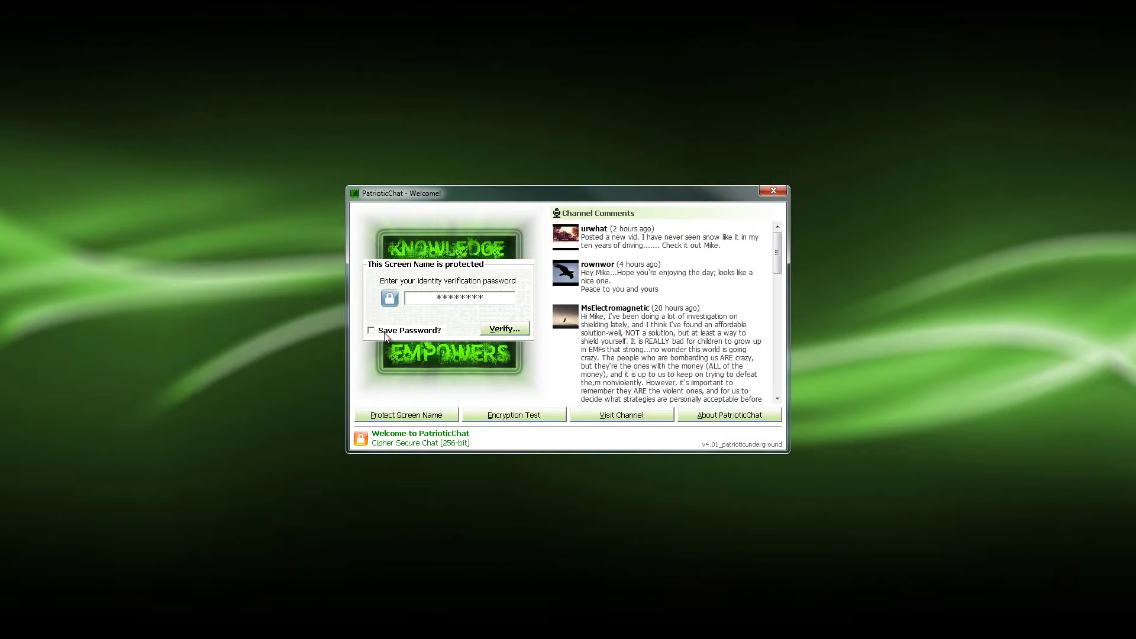
{"action": "left_click", "coordinate": [503, 333]}
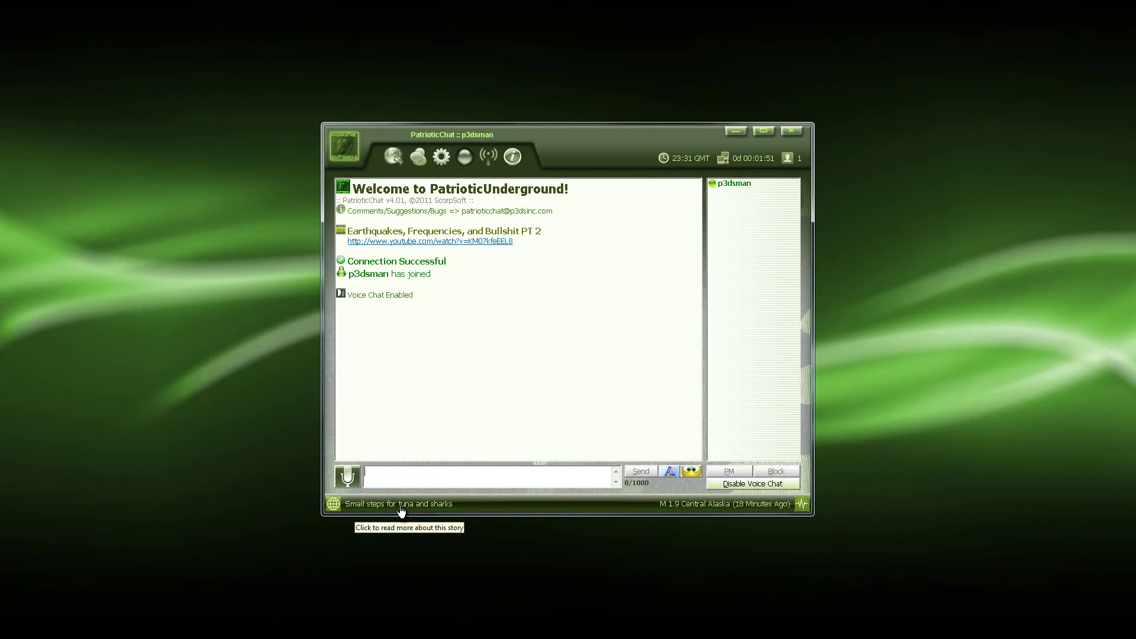
Browse the full list of news headlines and the list of recent earthquakes, and close both lists.
{"action": "left_click", "coordinate": [333, 504]}
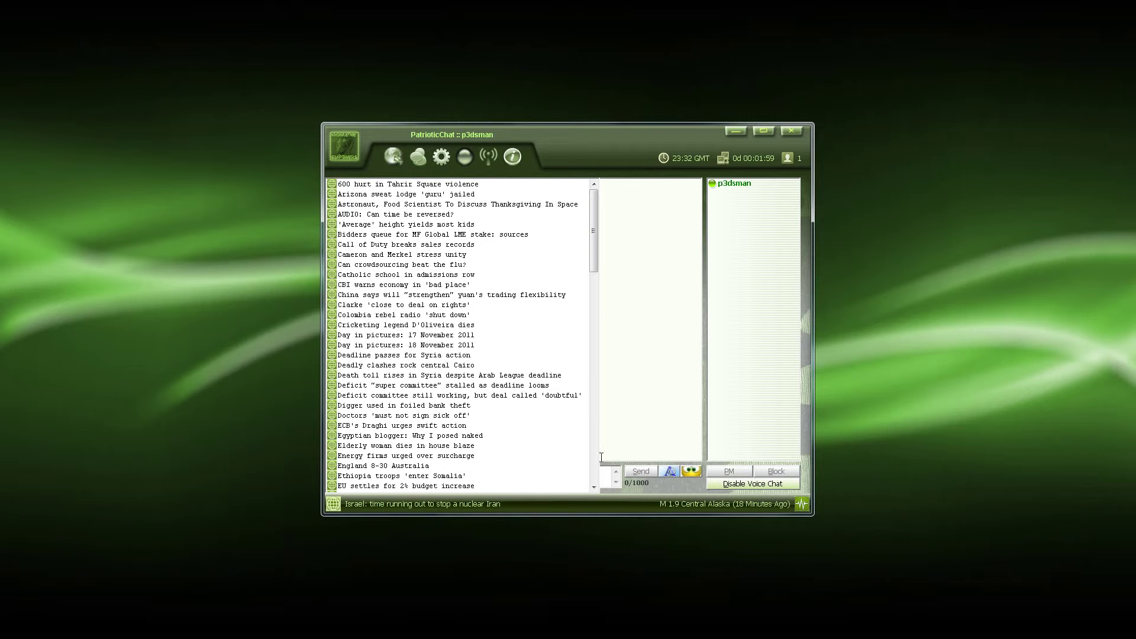
{"action": "left_click_drag", "start_coordinate": [594, 211], "coordinate": [590, 421]}
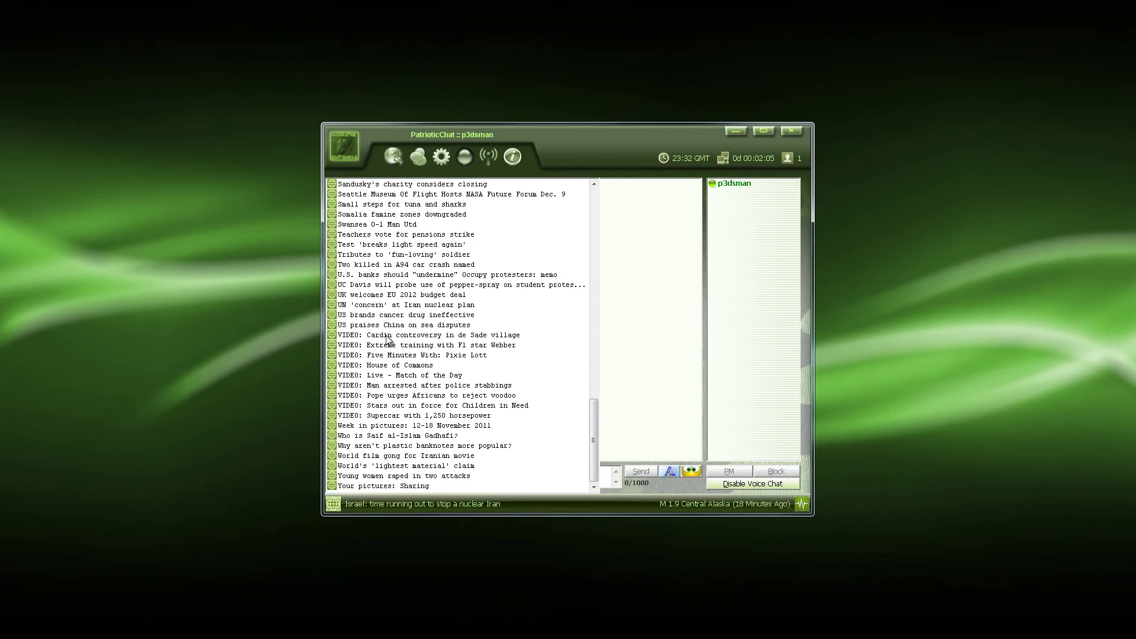
{"action": "left_click", "coordinate": [333, 507]}
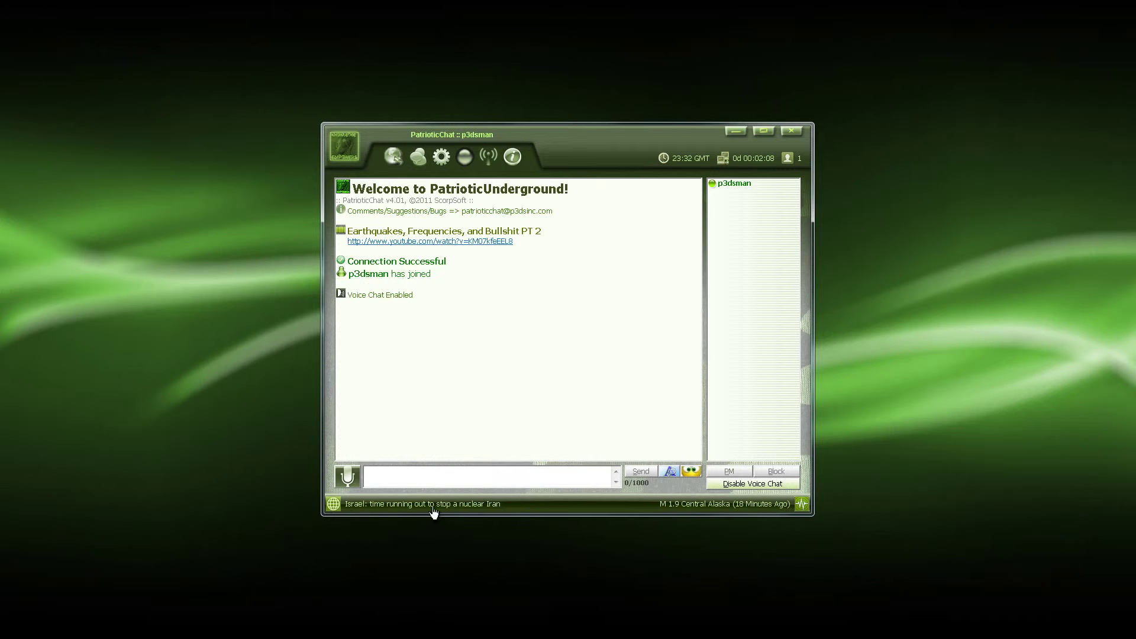
{"action": "left_click", "coordinate": [801, 505]}
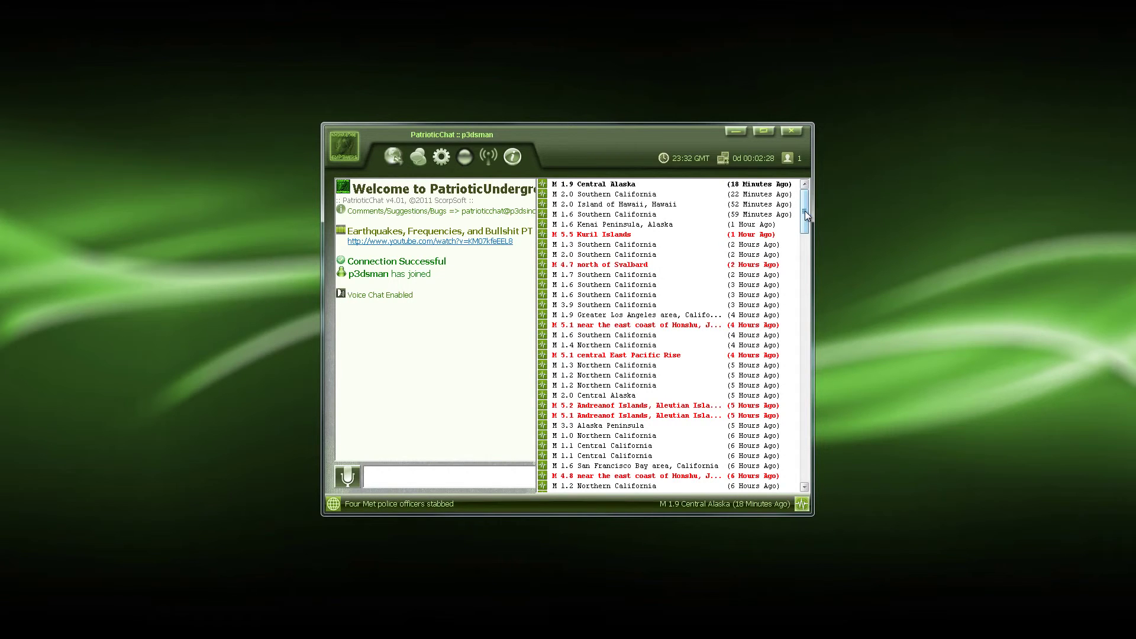
{"action": "left_click_drag", "start_coordinate": [805, 210], "coordinate": [777, 480]}
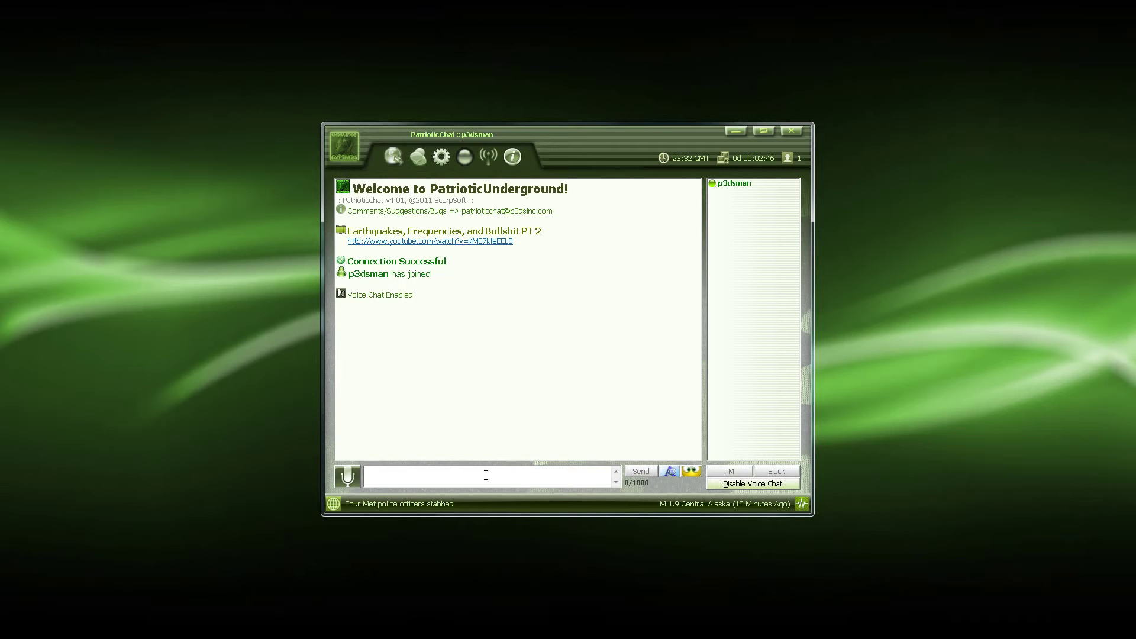
Disable voice chat for the discussion.
{"action": "left_click", "coordinate": [353, 481]}
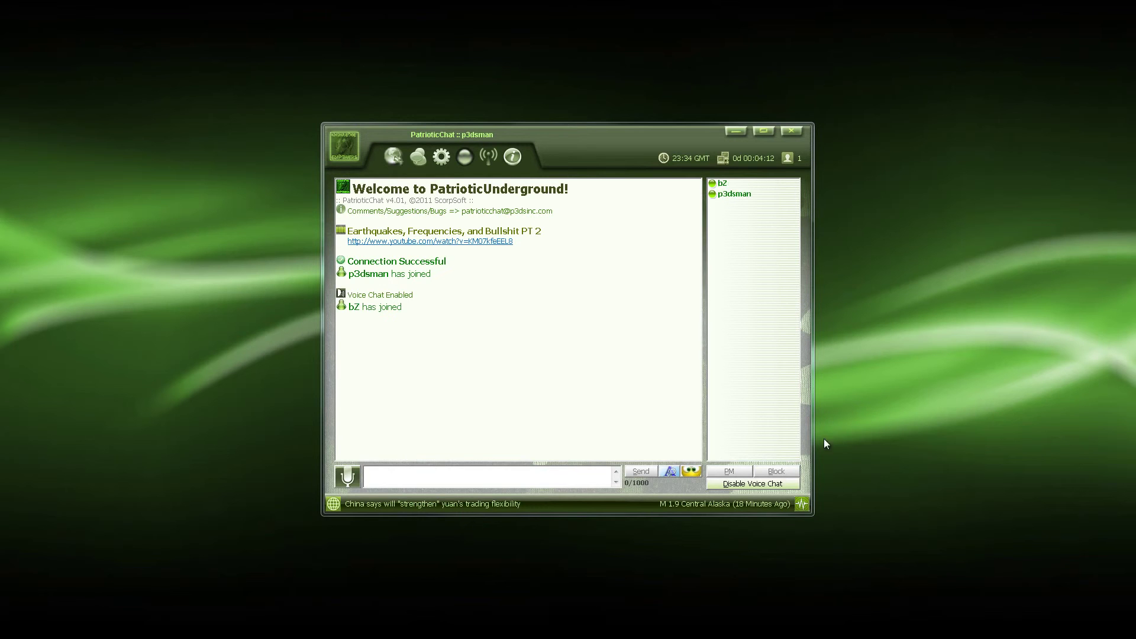
{"action": "left_click", "coordinate": [753, 485]}
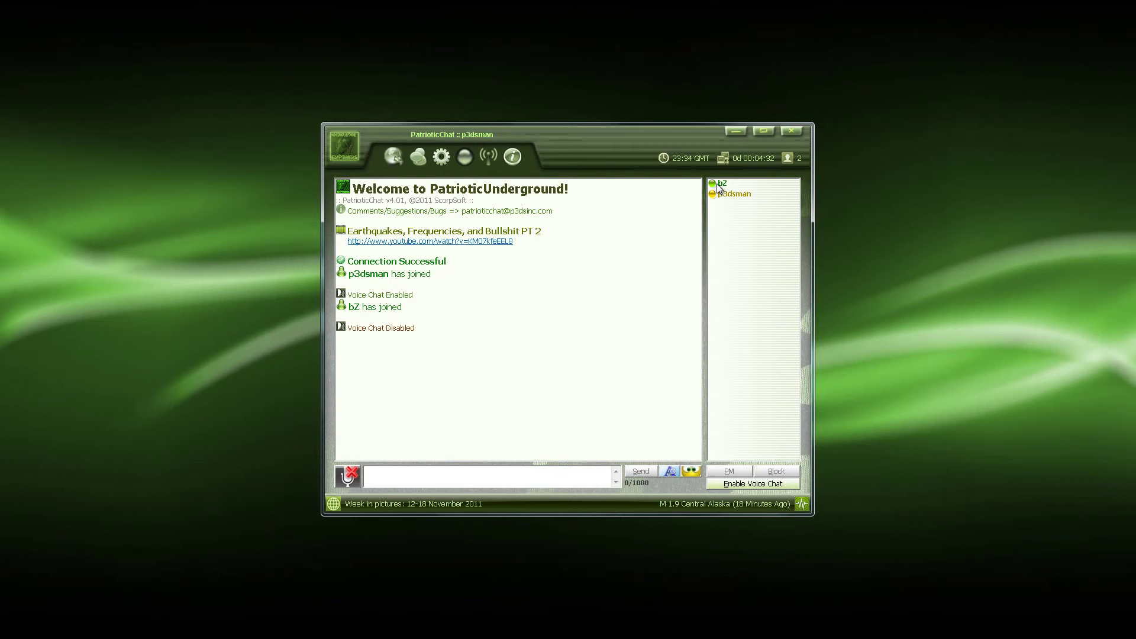
Block the other participant in the user list and unblock them again.
{"action": "left_click", "coordinate": [718, 184]}
{"action": "left_click", "coordinate": [778, 475]}
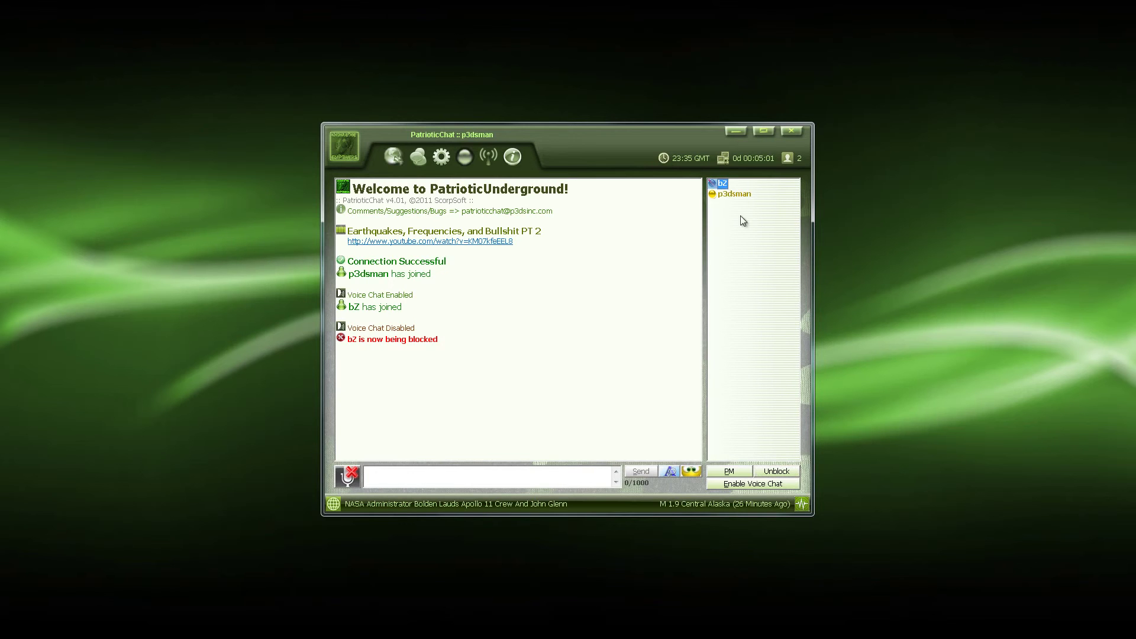
{"action": "left_click", "coordinate": [781, 473]}
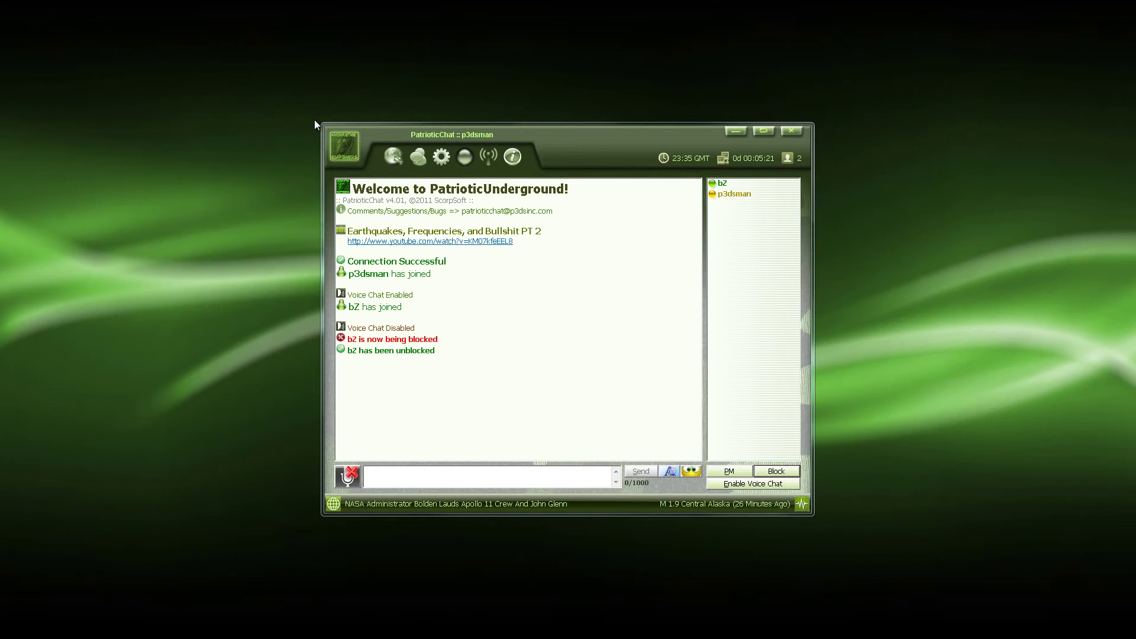
Examine the web links, preferences, availability status and information feed options, including the list of channel videos.
{"action": "left_click", "coordinate": [342, 151]}
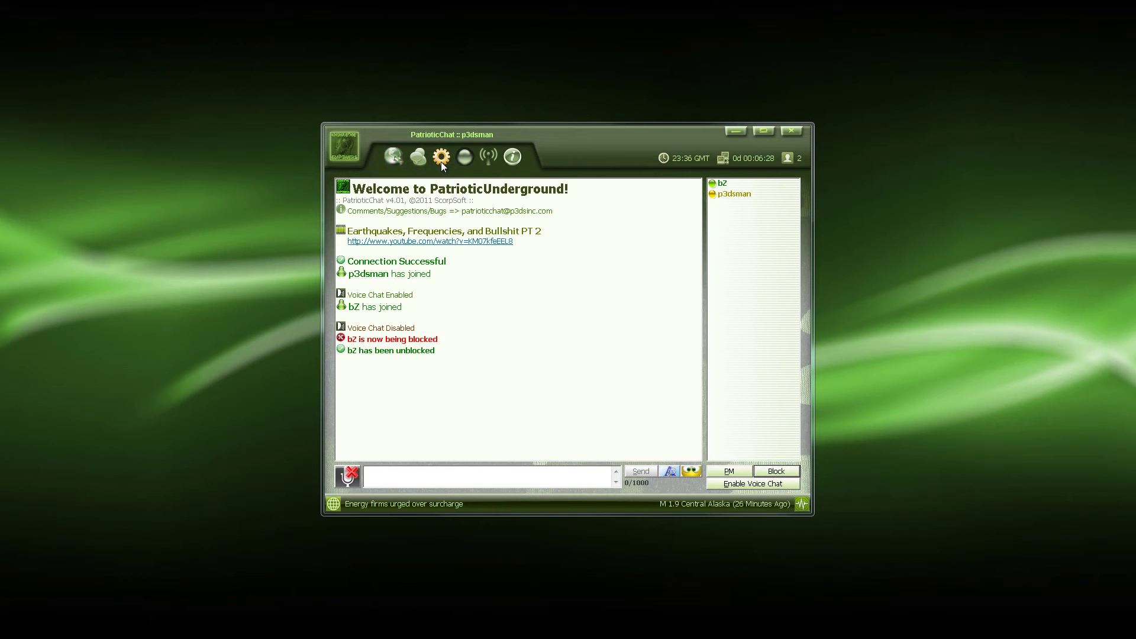
{"action": "left_click", "coordinate": [392, 158]}
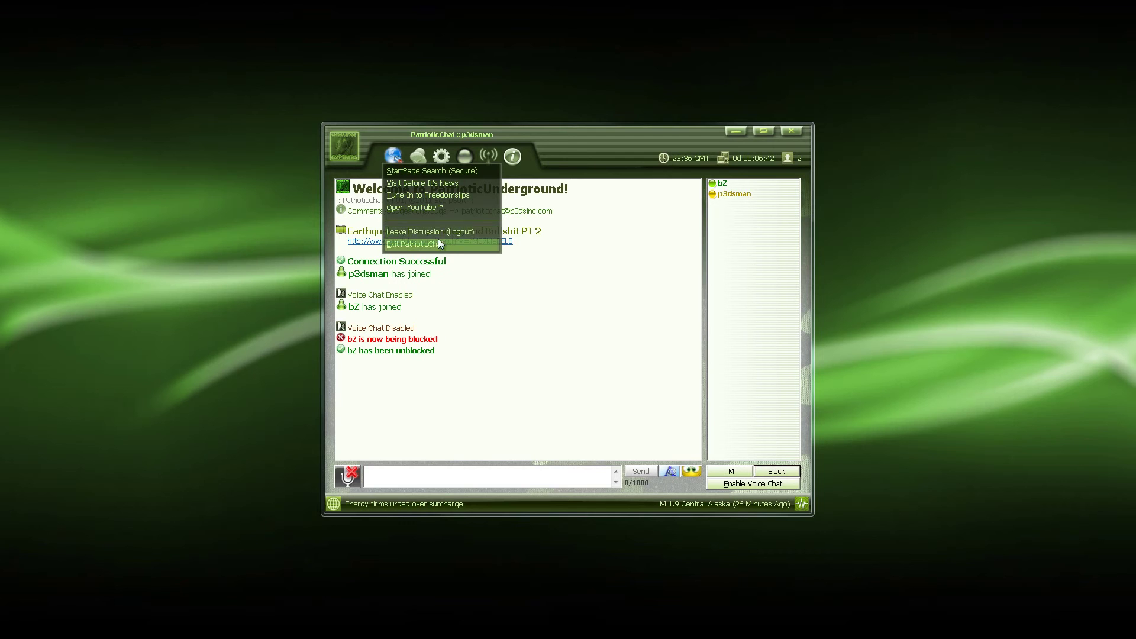
{"action": "left_click", "coordinate": [418, 155]}
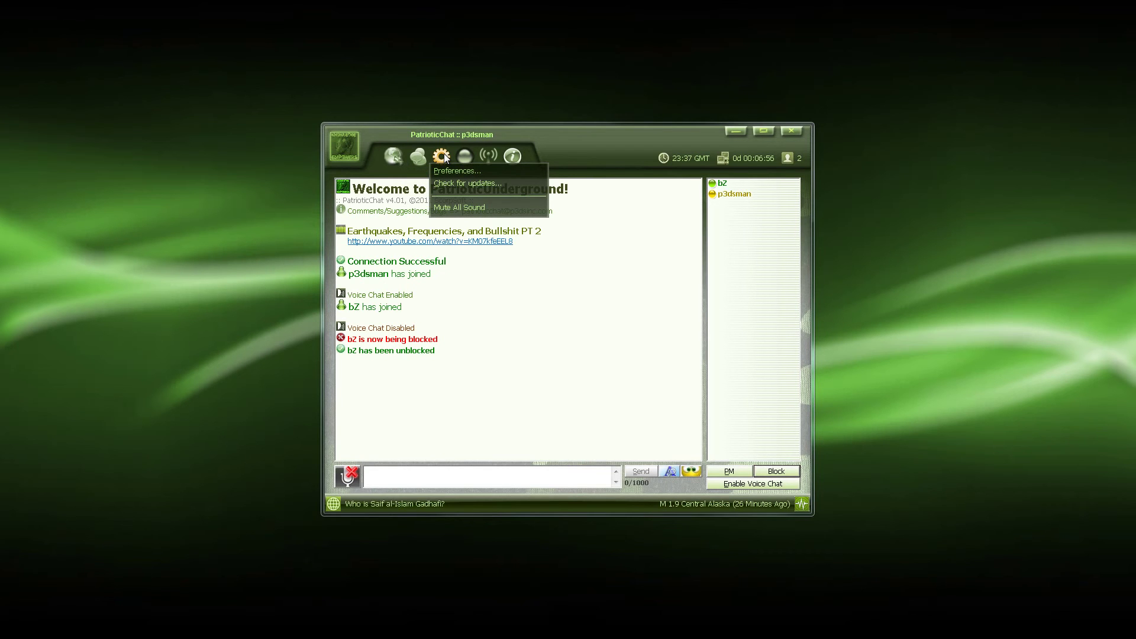
{"action": "left_click", "coordinate": [467, 156]}
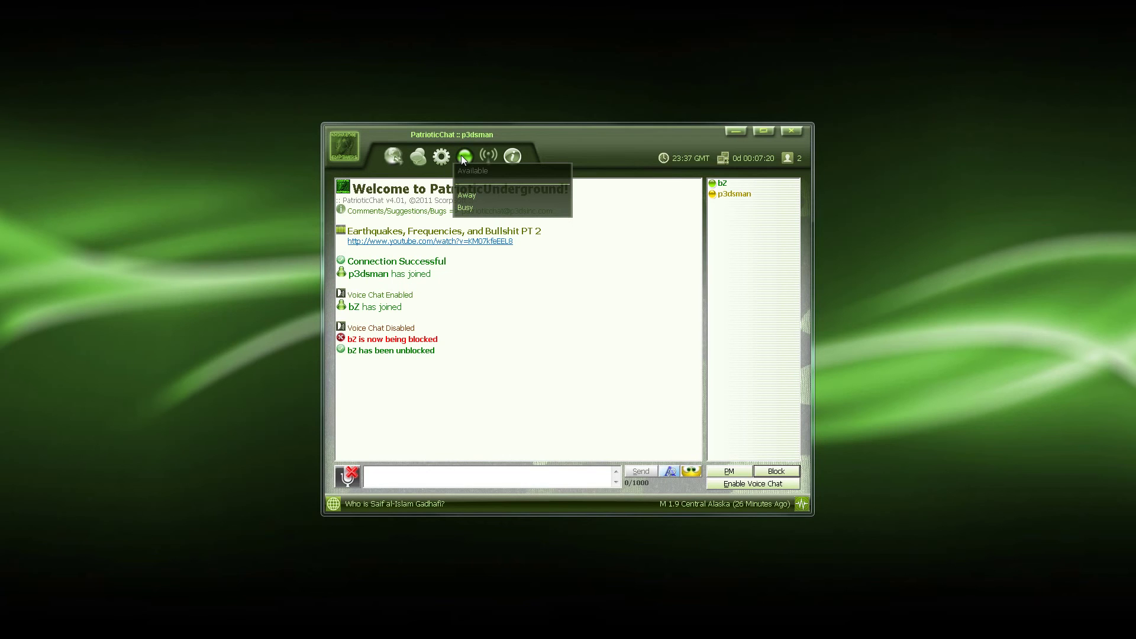
{"action": "left_click", "coordinate": [502, 134]}
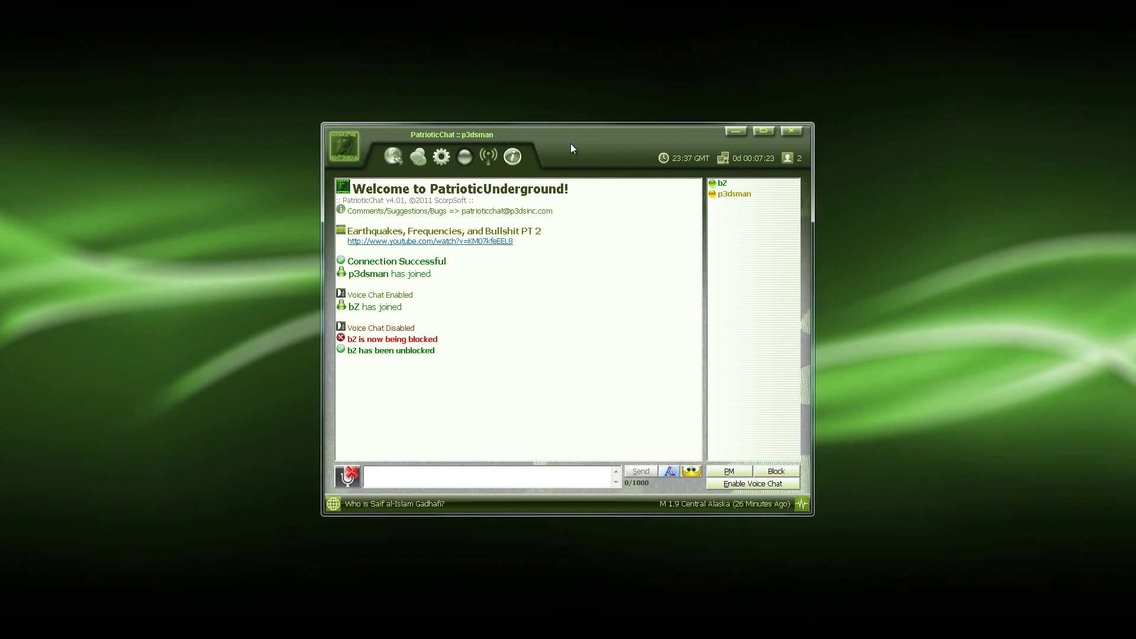
{"action": "left_click", "coordinate": [481, 161]}
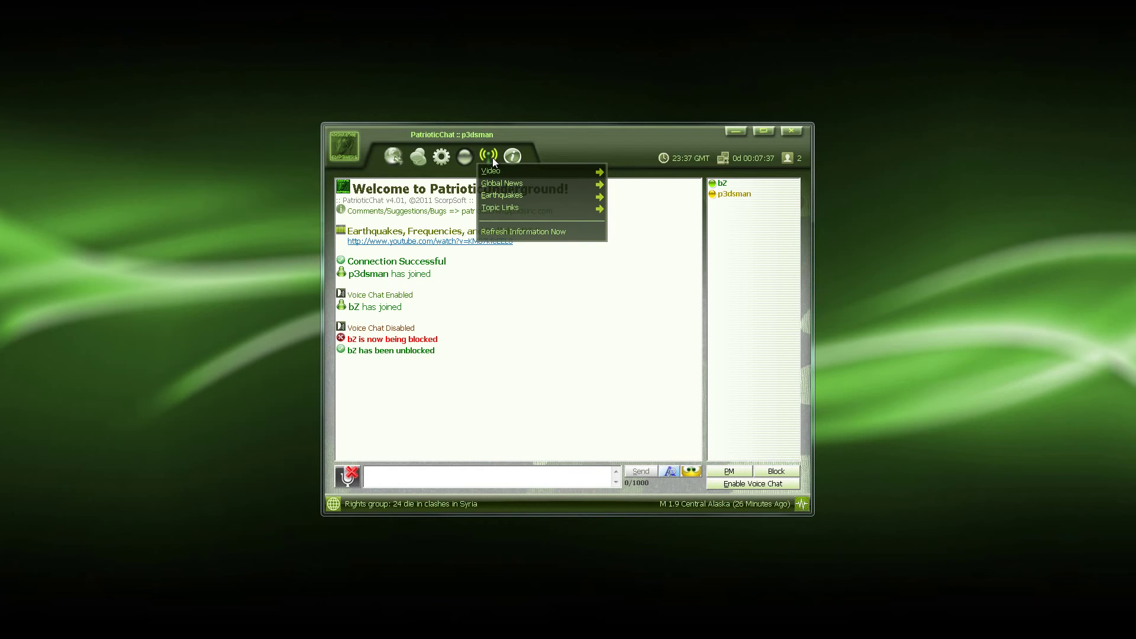
{"action": "mouse_move", "coordinate": [493, 169]}
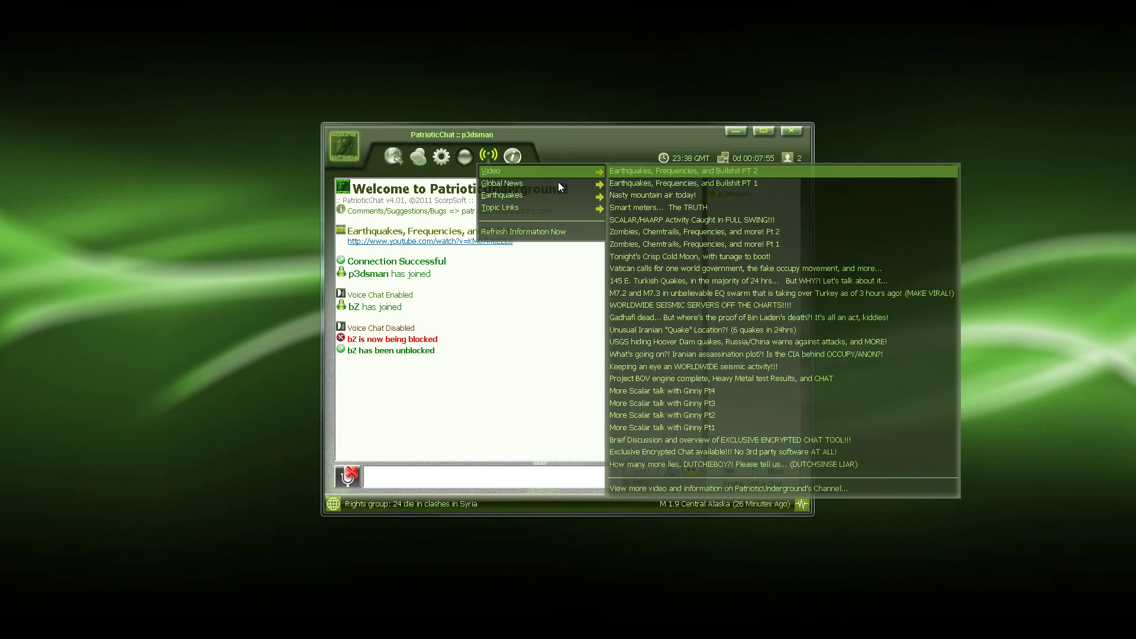
{"action": "mouse_move", "coordinate": [558, 183]}
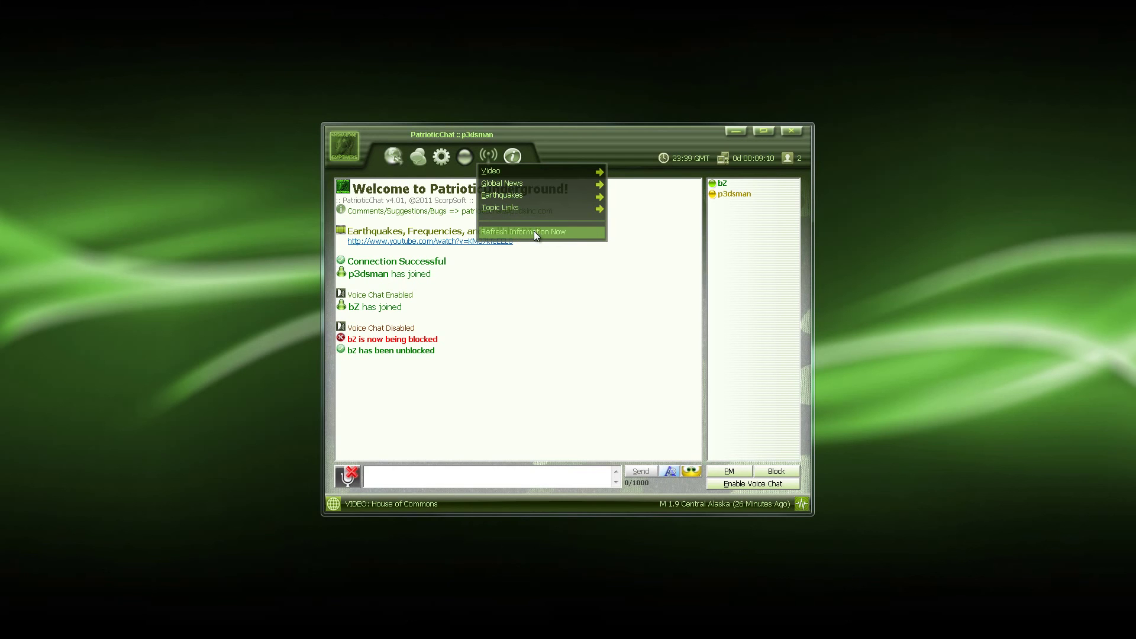
{"action": "left_click", "coordinate": [479, 474]}
{"action": "left_click", "coordinate": [747, 487]}
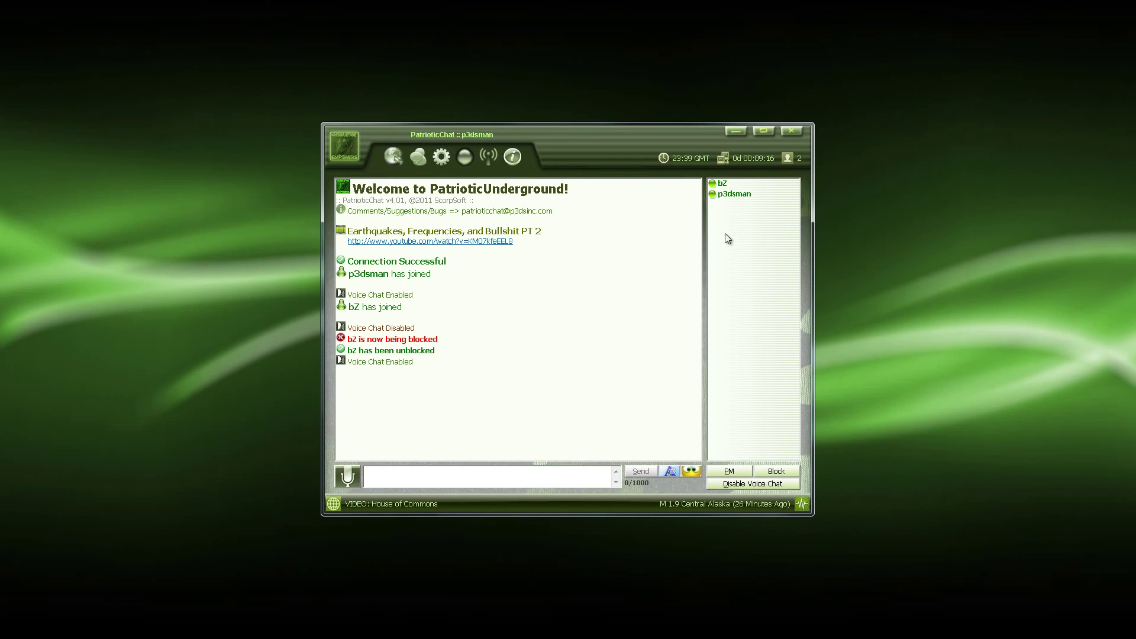
{"action": "left_click", "coordinate": [549, 471]}
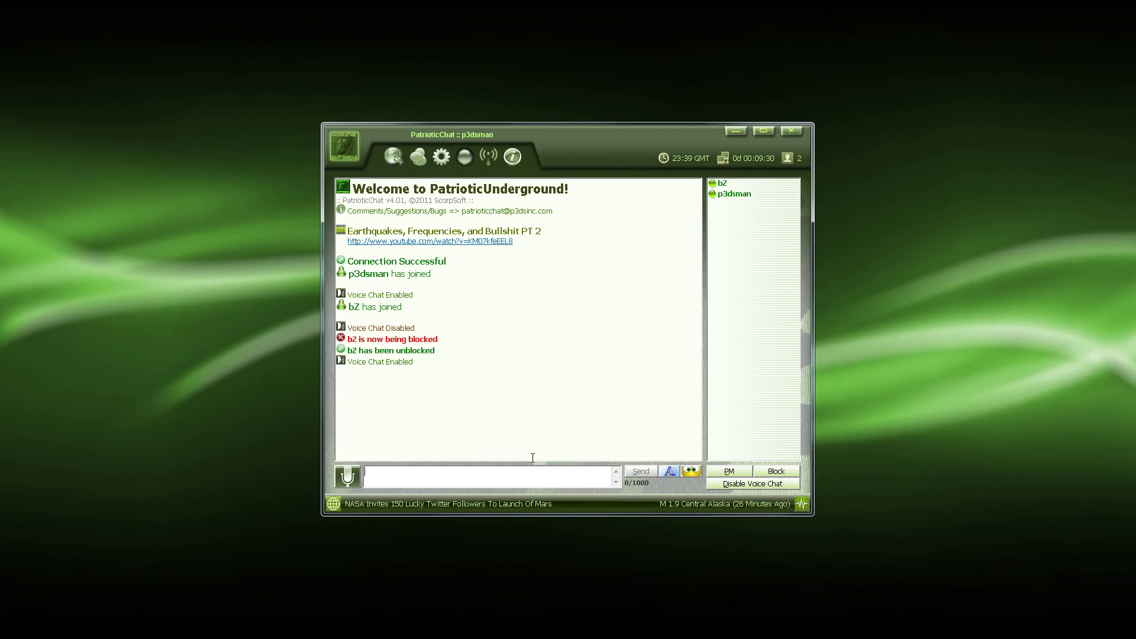
{"action": "type", "text": "www.cnn.com"}
{"action": "key", "text": "Return"}
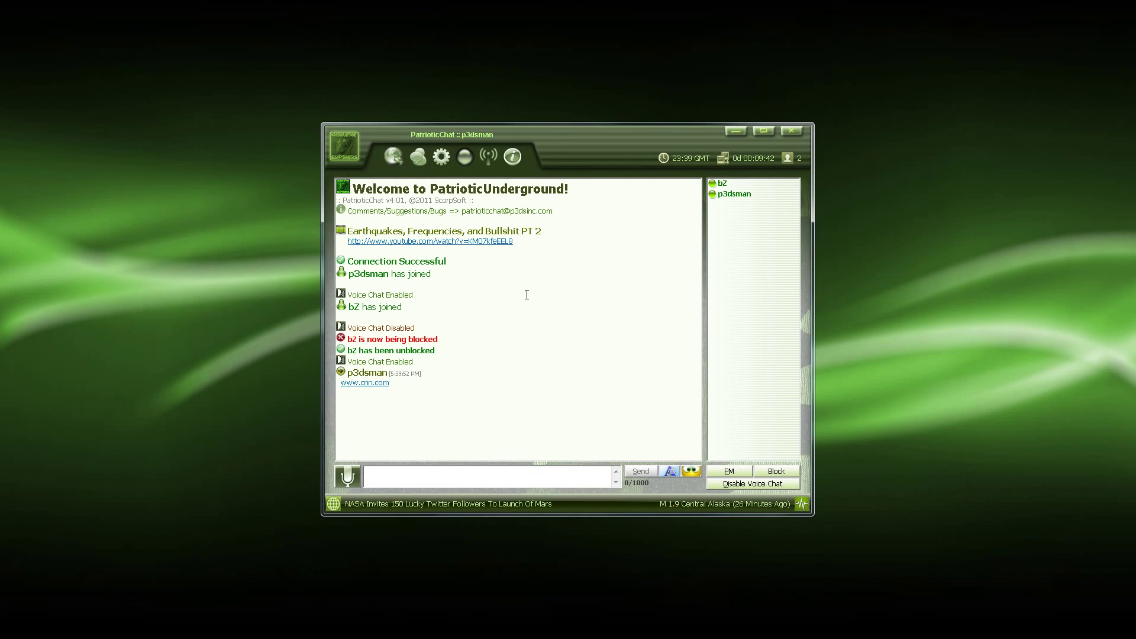
Check which topic links from the discussion are collected in the information feed.
{"action": "left_click", "coordinate": [487, 162]}
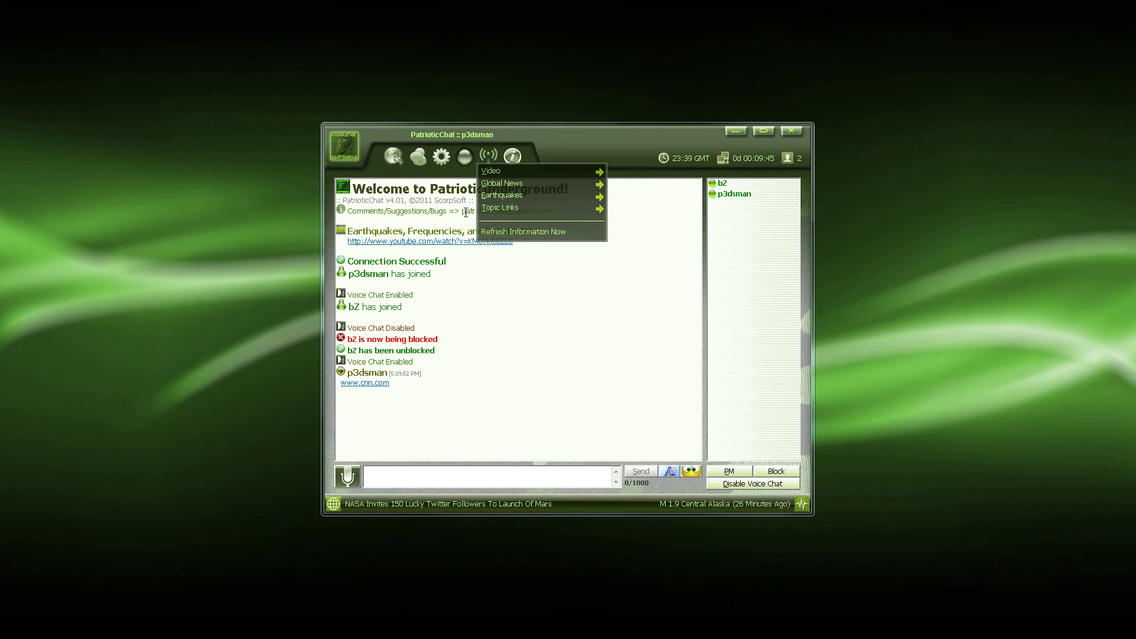
{"action": "mouse_move", "coordinate": [486, 213]}
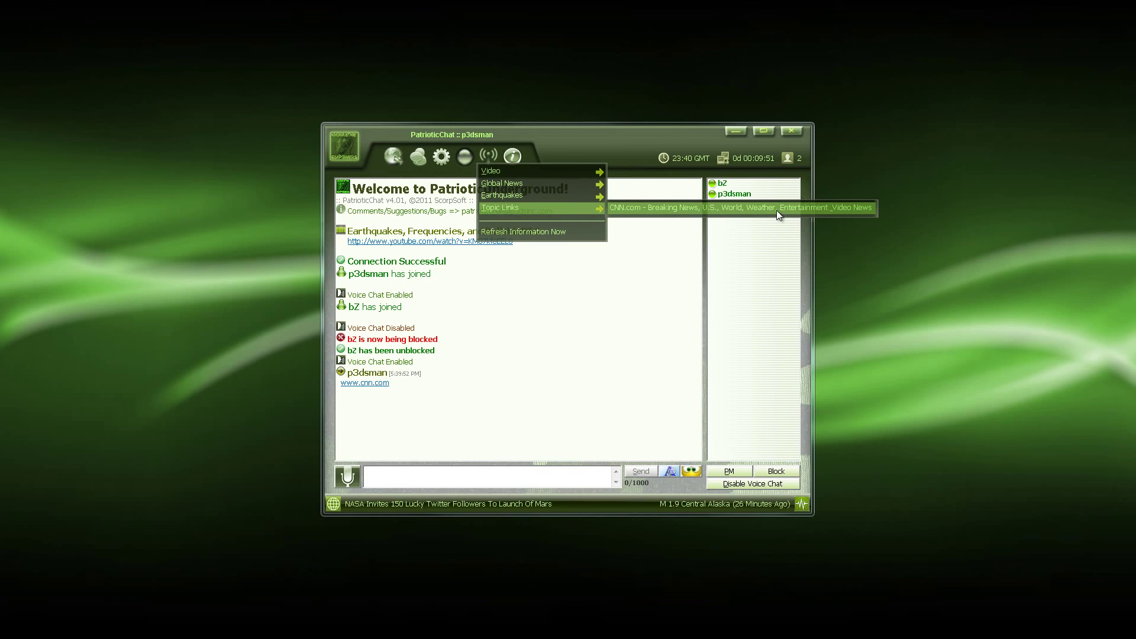
{"action": "left_click", "coordinate": [497, 476]}
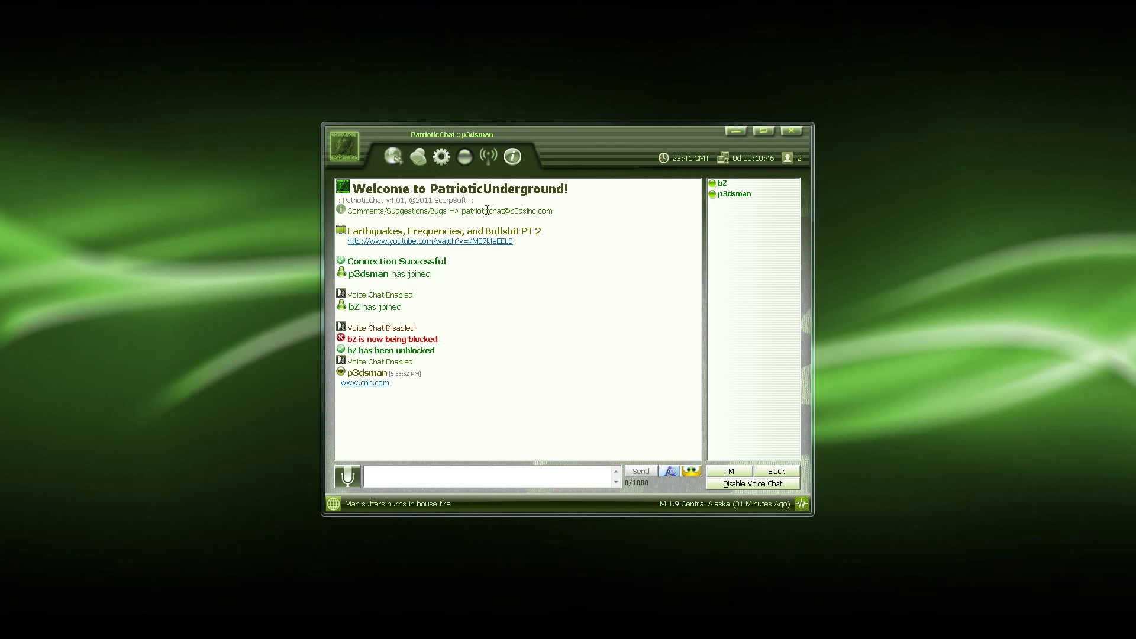
Play the channel video "Earthquakes, Frequencies, and Bullshit PT 1" and close its player.
{"action": "left_click", "coordinate": [487, 157]}
{"action": "mouse_move", "coordinate": [490, 170]}
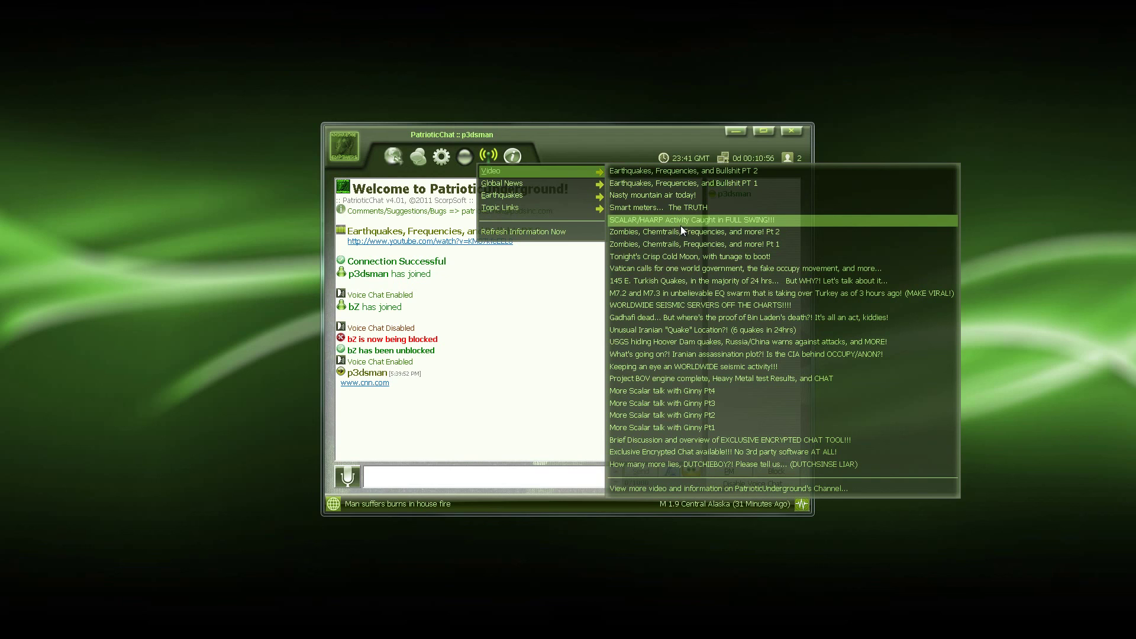
{"action": "left_click", "coordinate": [682, 186]}
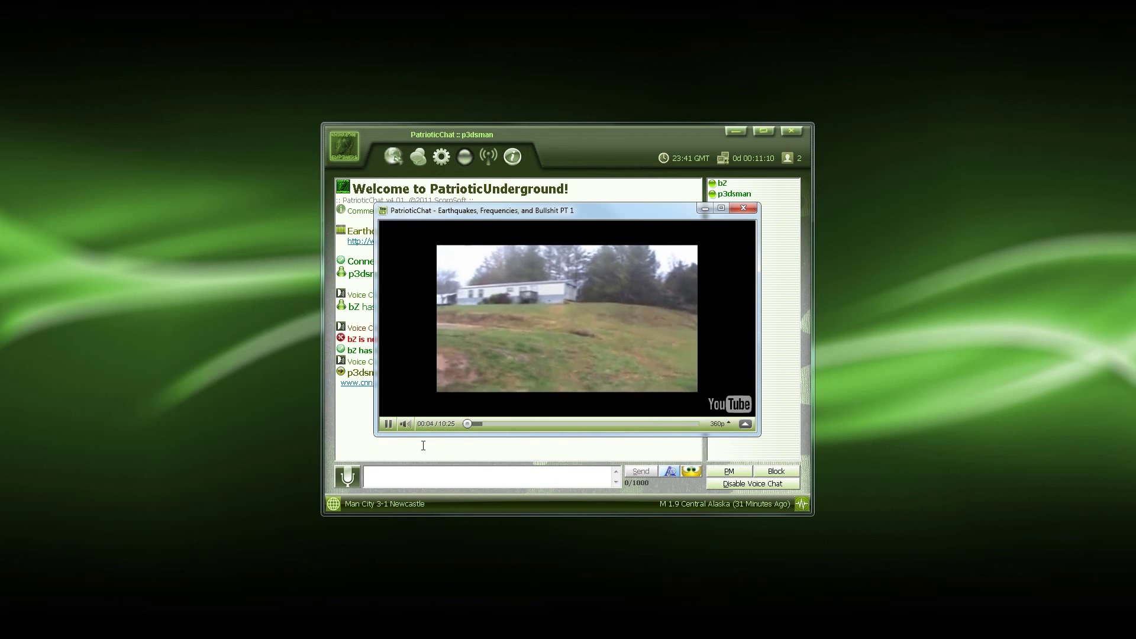
{"action": "left_click", "coordinate": [743, 209]}
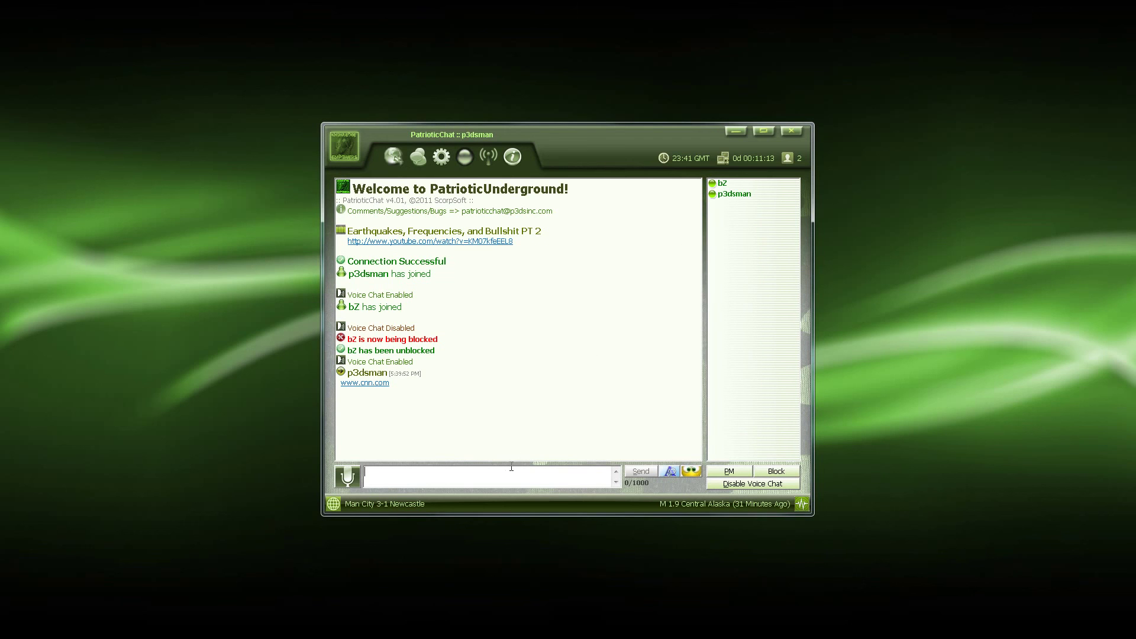